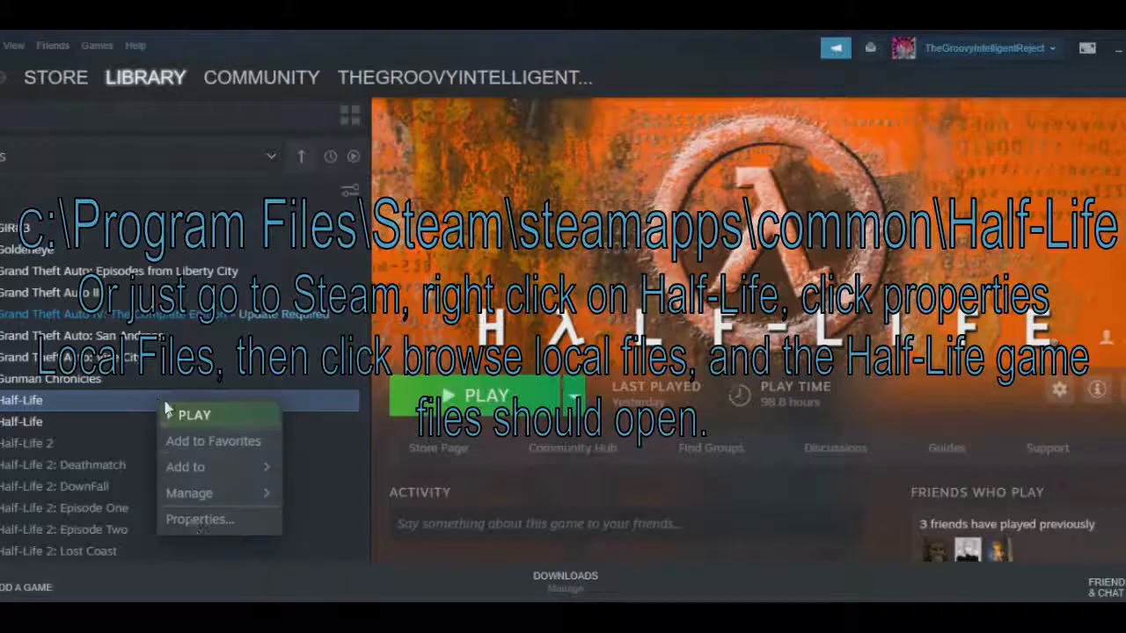
# Open Half-Life's local game files on disk from its Steam properties.
pyautogui.click(201, 520)
pyautogui.click(506, 55)
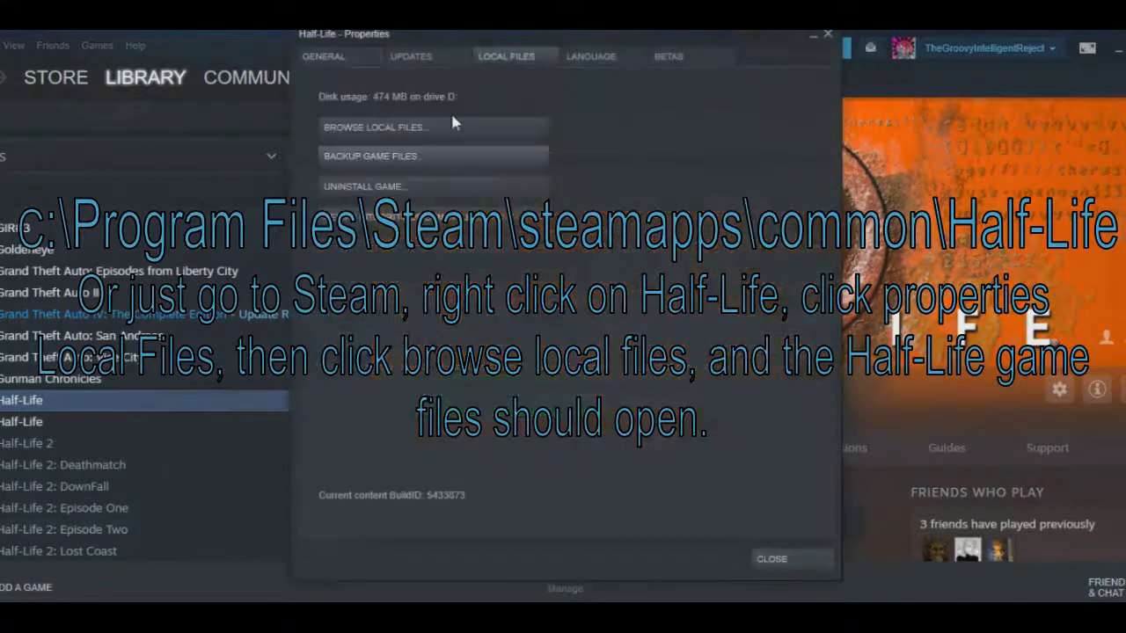
pyautogui.click(453, 127)
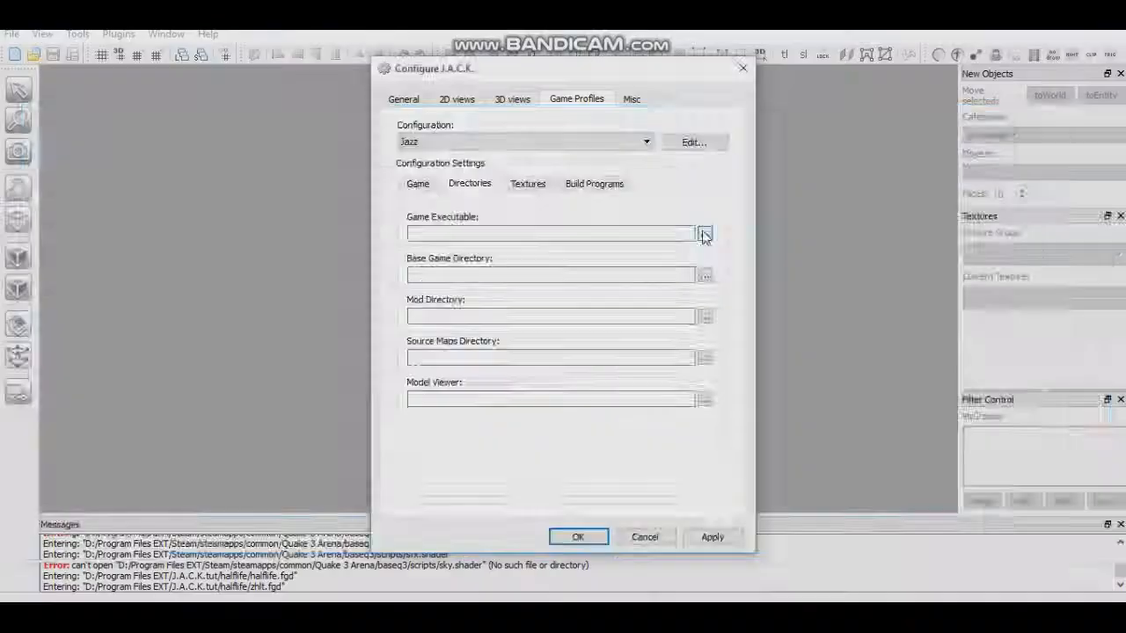
# Set the Game Executable to hl.exe in D:/Program Files EXT/Steam/steamapps/common/Half-Life.
pyautogui.click(704, 236)
pyautogui.click(142, 370)
pyautogui.scroll(-8, 303, 307)
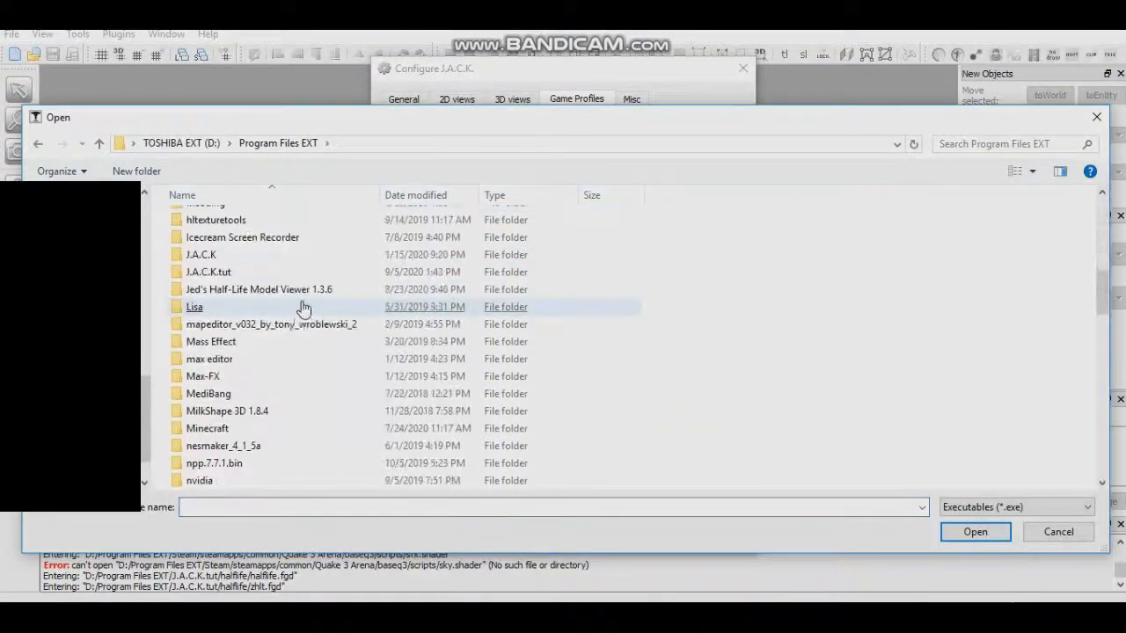
pyautogui.scroll(-8, 303, 307)
pyautogui.click(236, 376)
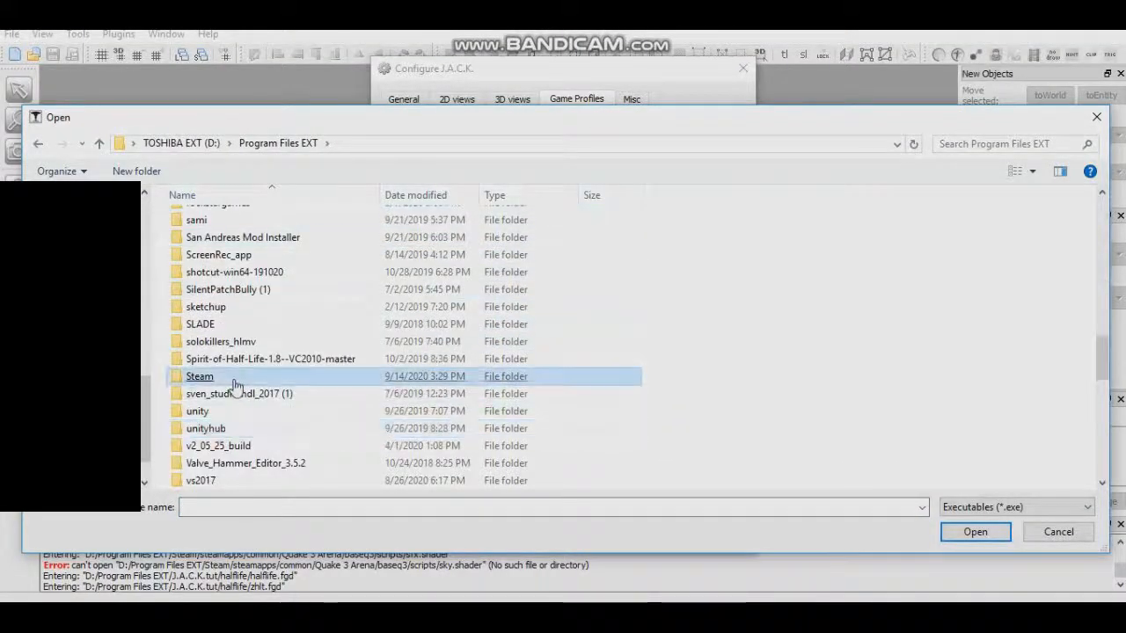
pyautogui.doubleClick(236, 378)
pyautogui.scroll(-1, 251, 334)
pyautogui.doubleClick(216, 387)
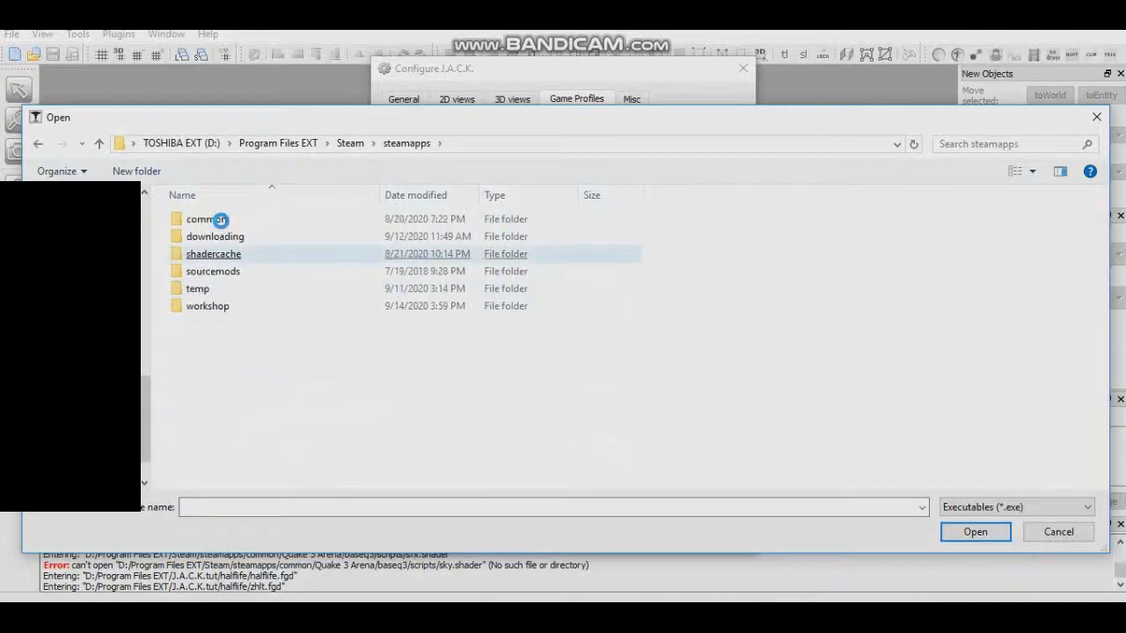
pyautogui.doubleClick(220, 220)
pyautogui.scroll(-4, 238, 264)
pyautogui.doubleClick(206, 445)
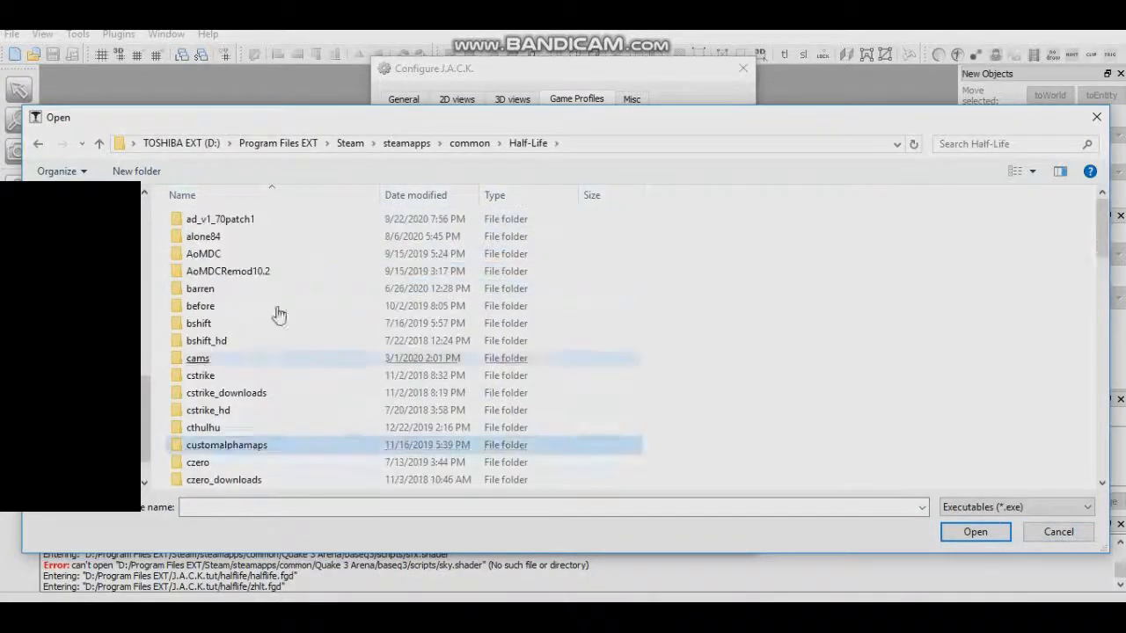
pyautogui.scroll(-15, 279, 264)
pyautogui.click(222, 447)
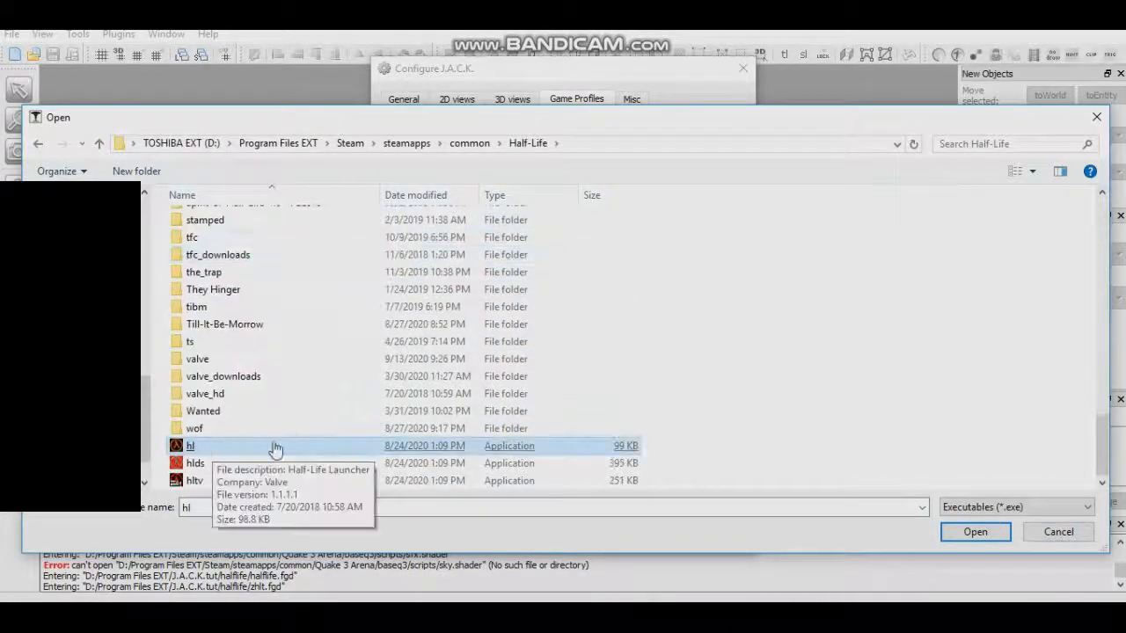
pyautogui.doubleClick(229, 445)
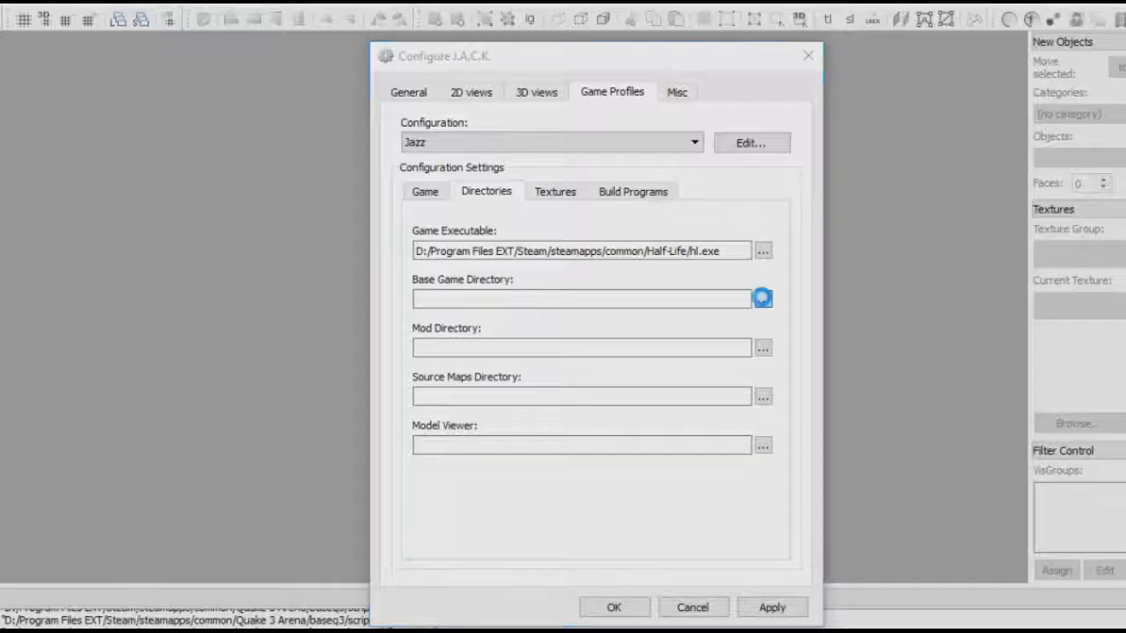
# Start browsing for the profile's Base Game Directory.
pyautogui.click(761, 294)
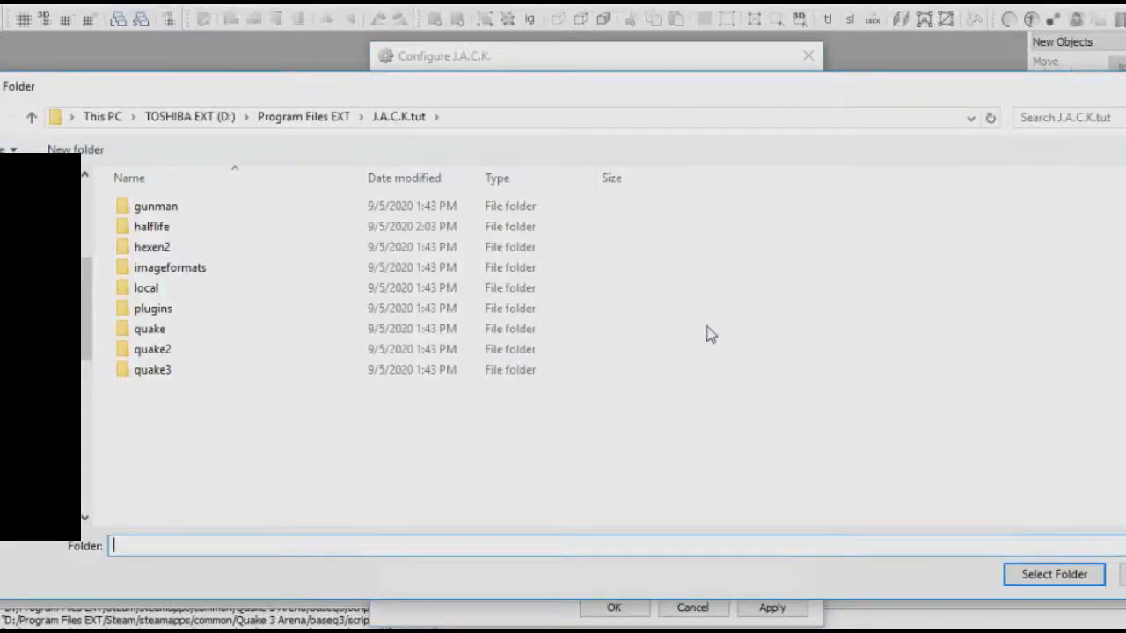
# In the folder picker, go to the Steam folder under D:/Program Files EXT.
pyautogui.scroll(-5, 86, 352)
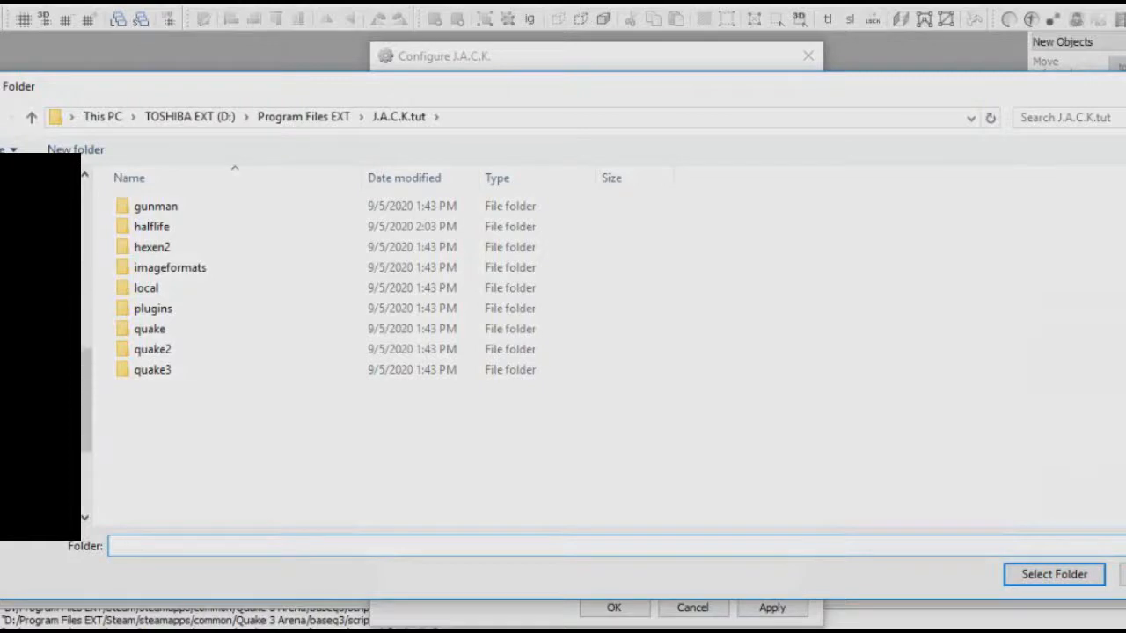
pyautogui.scroll(-4, 86, 352)
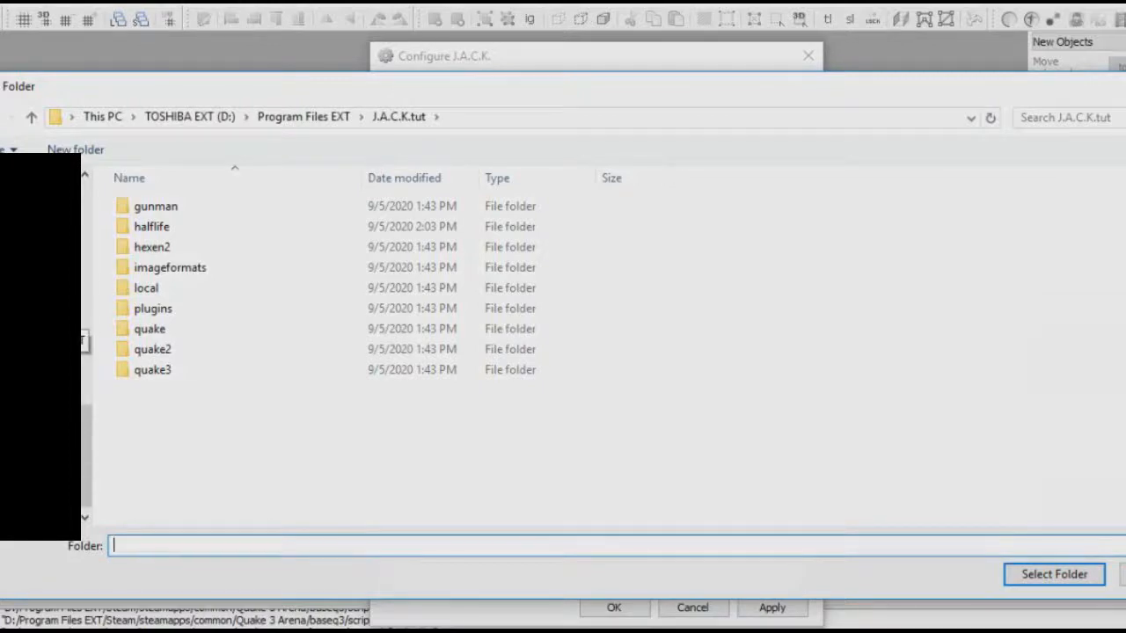
pyautogui.click(79, 341)
pyautogui.scroll(-11, 264, 330)
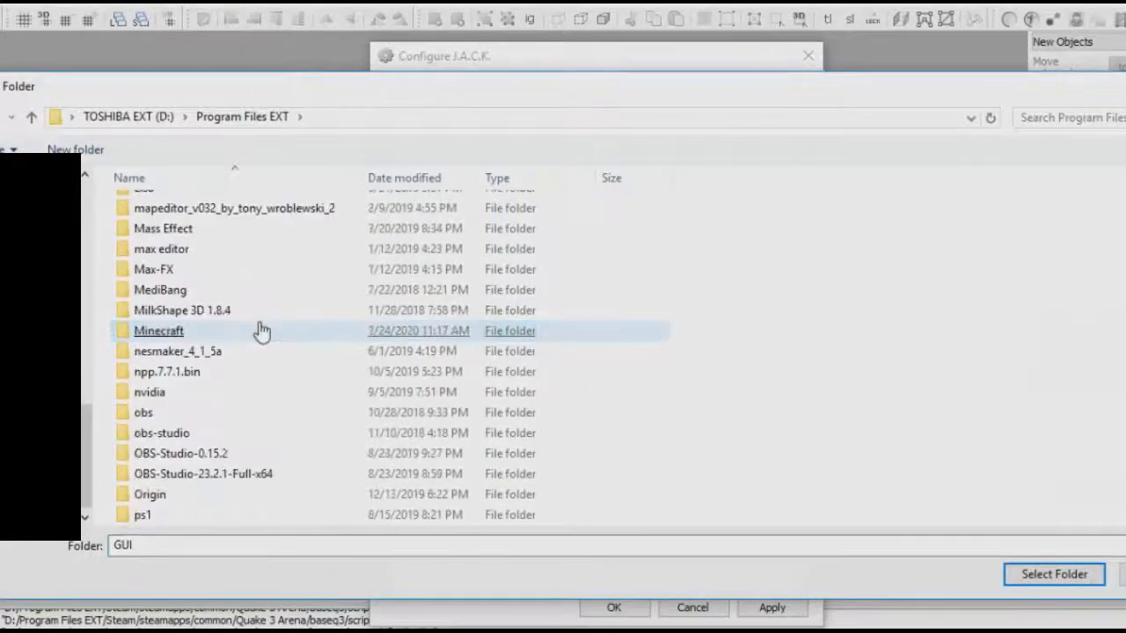
pyautogui.scroll(-5, 238, 372)
pyautogui.click(211, 452)
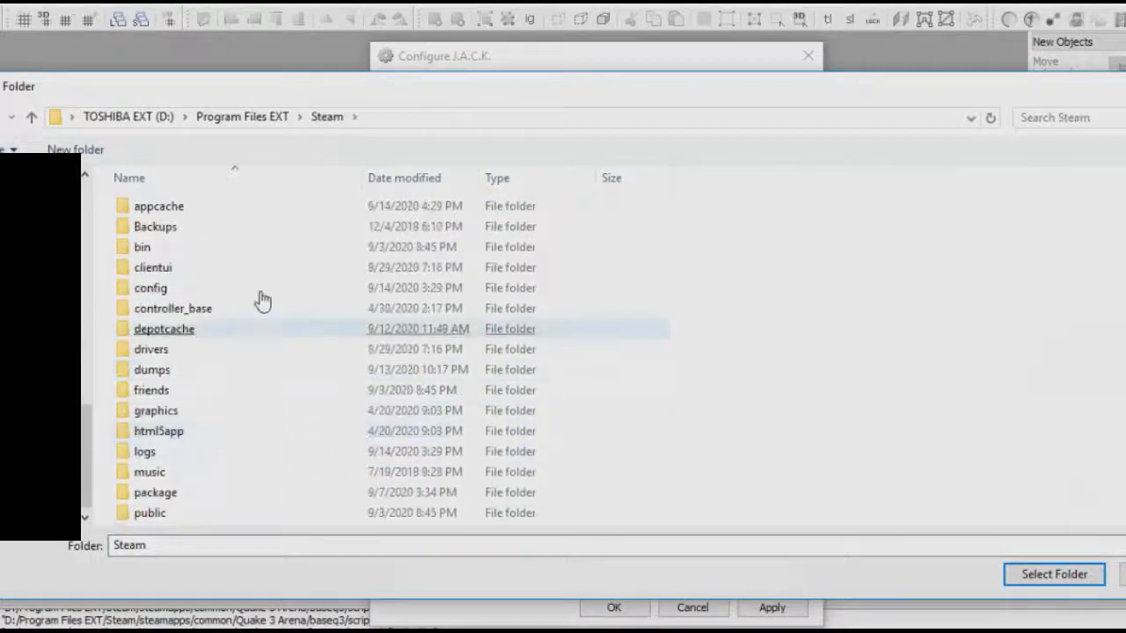
# Go into steamapps > common > Half-Life and scroll down to the valve folder.
pyautogui.scroll(-3, 255, 281)
pyautogui.doubleClick(199, 447)
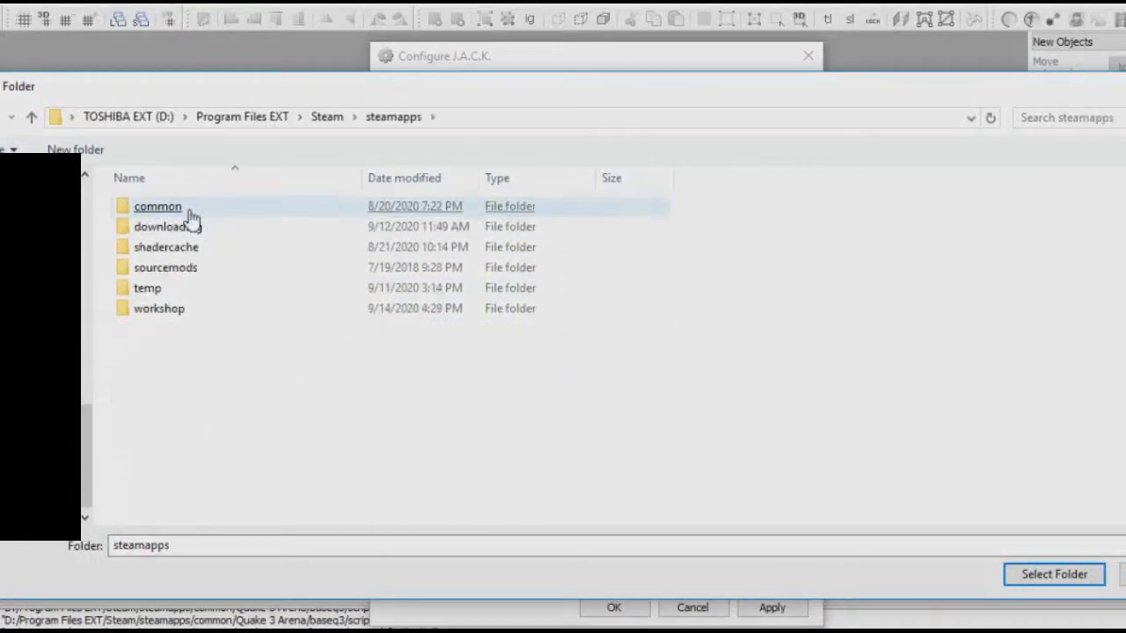
pyautogui.doubleClick(189, 208)
pyautogui.click(188, 211)
pyautogui.scroll(-6, 211, 264)
pyautogui.click(205, 331)
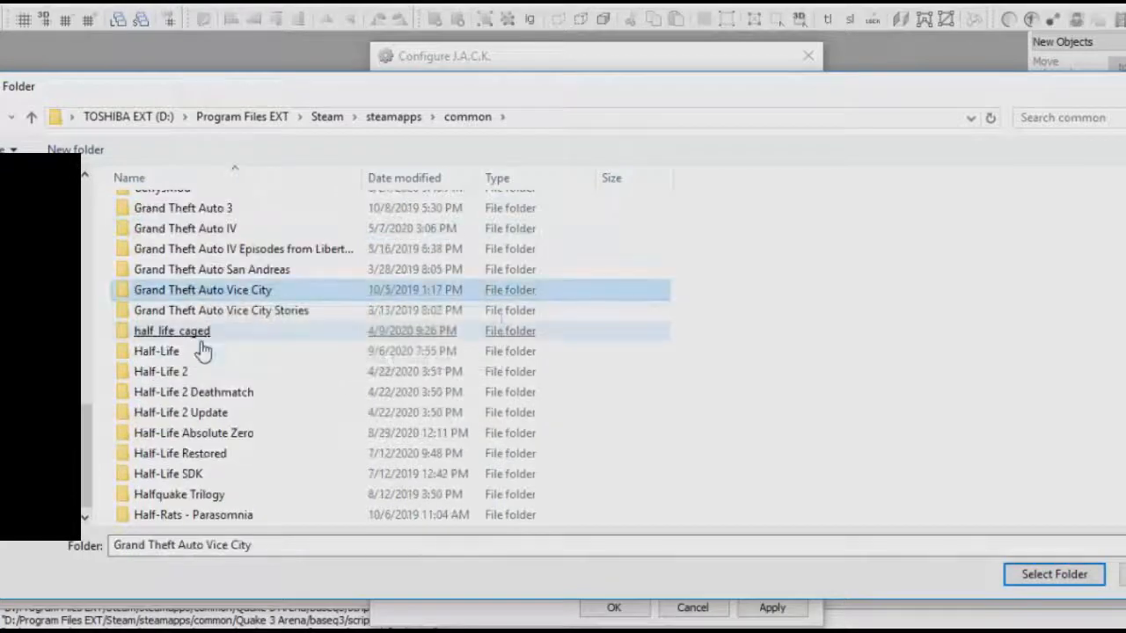
pyautogui.click(201, 349)
pyautogui.scroll(-5, 230, 253)
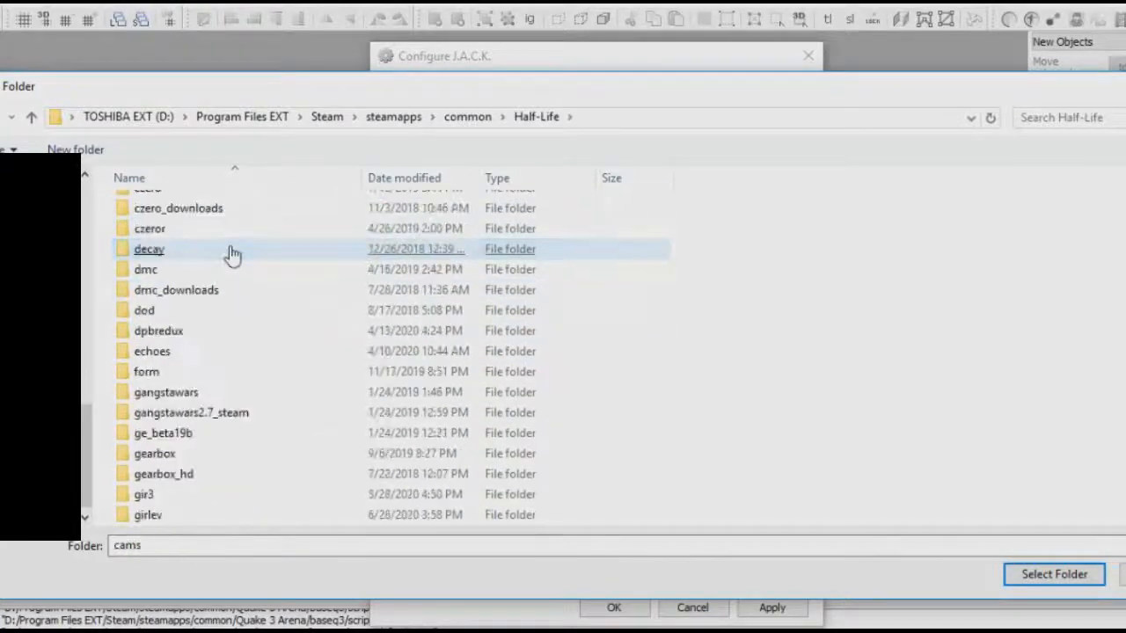
pyautogui.scroll(-12, 232, 254)
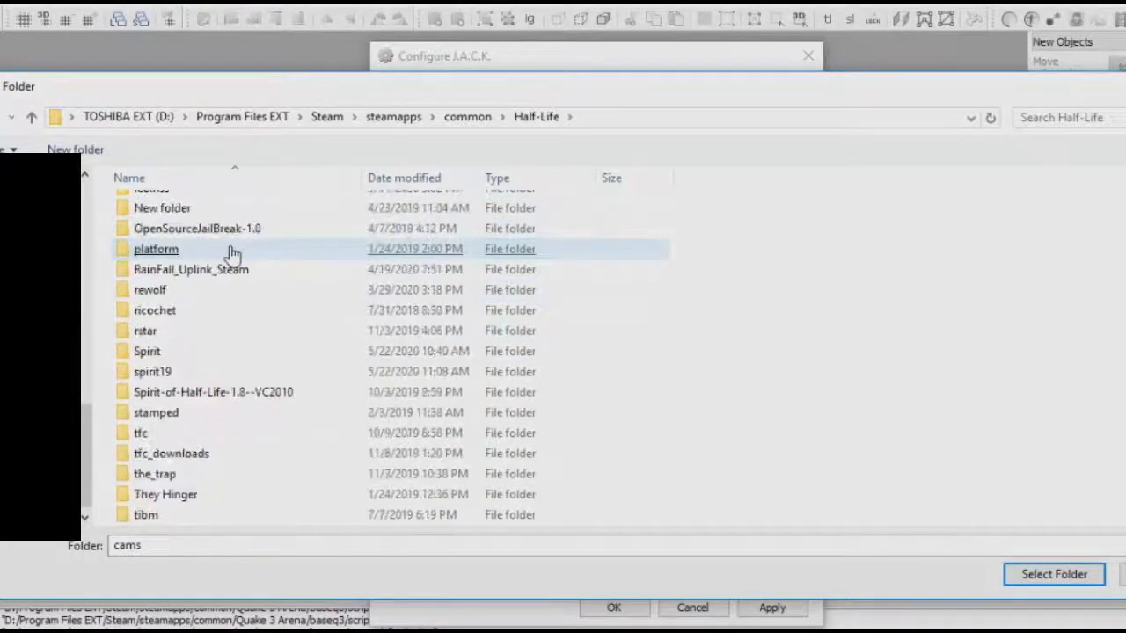
pyautogui.scroll(-3, 232, 253)
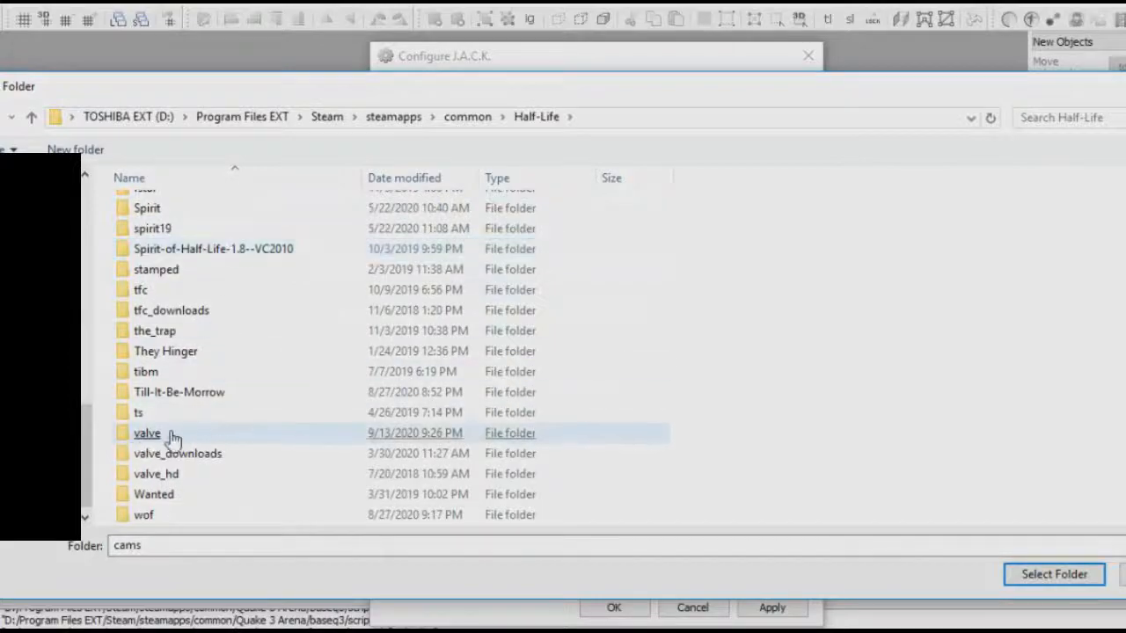